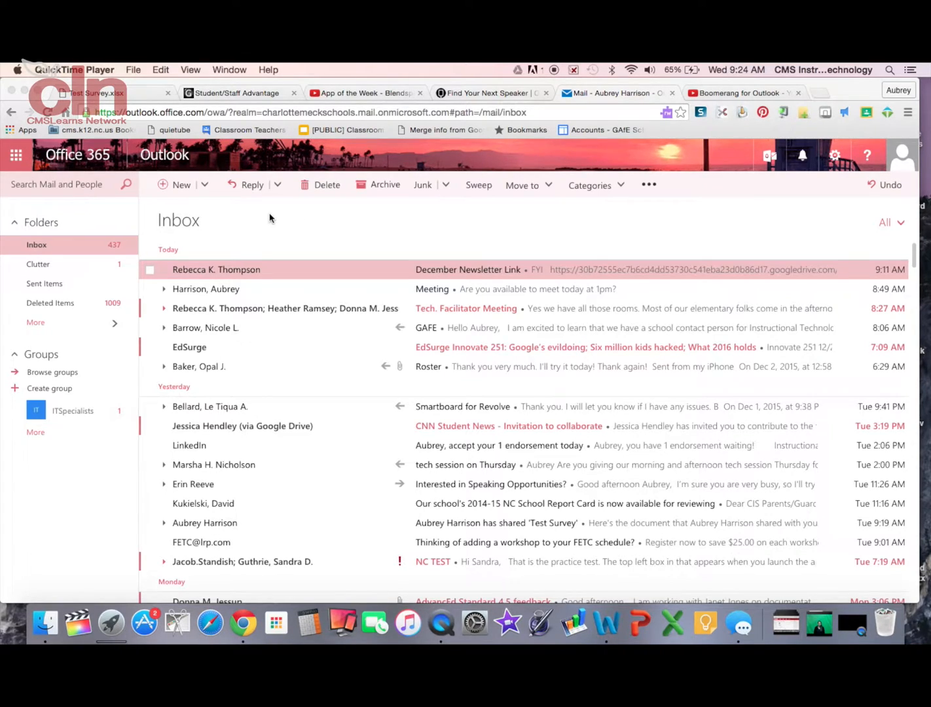
Start a new message with the subject 'Boomerang'.
click(182, 190)
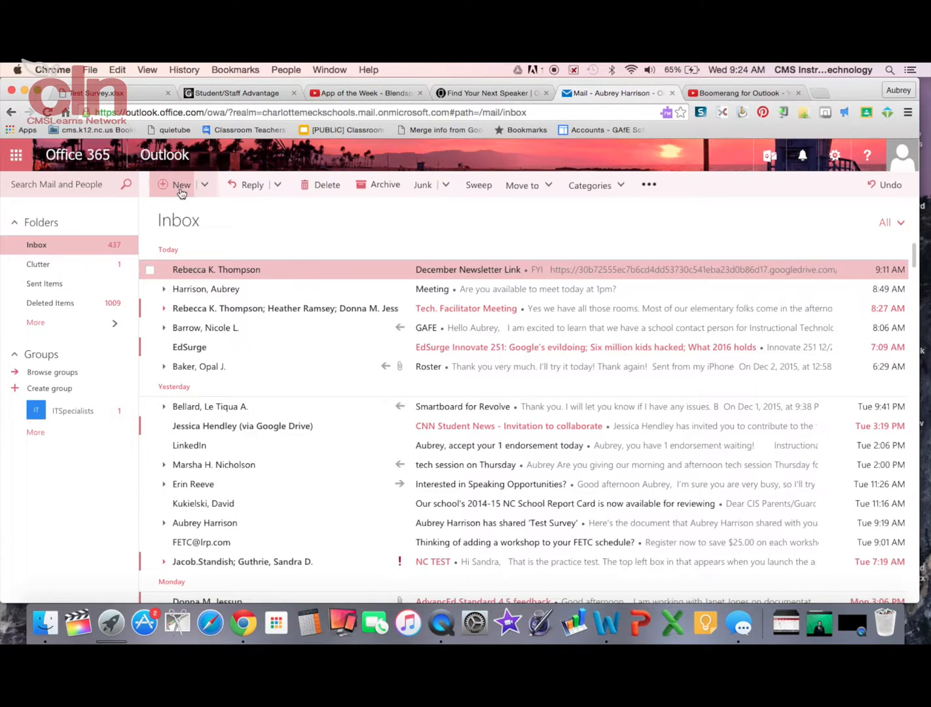
click(181, 188)
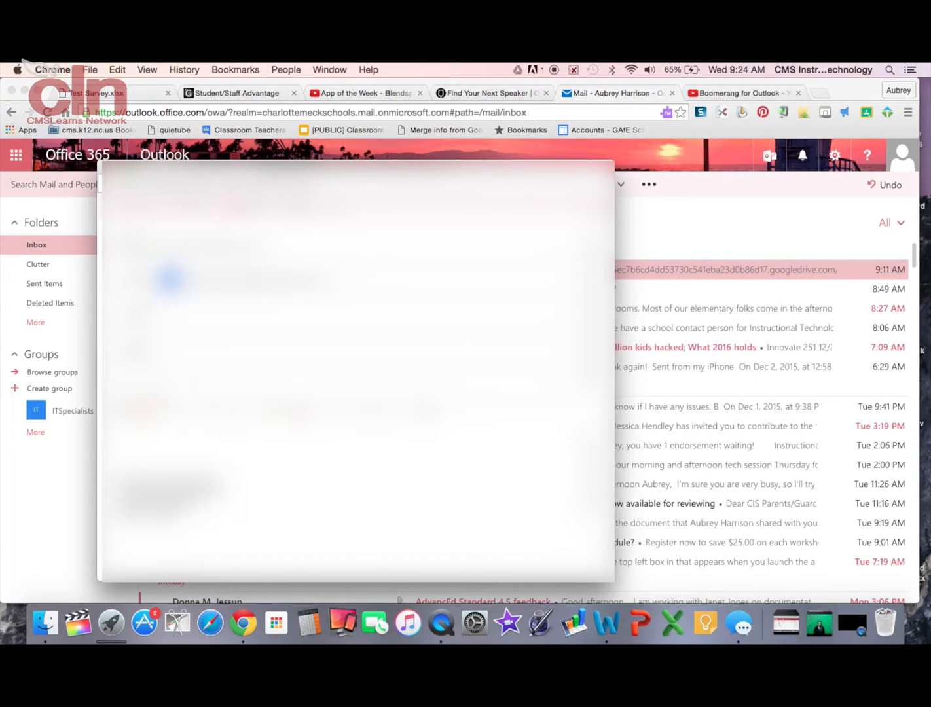
click(189, 382)
text(Bo)
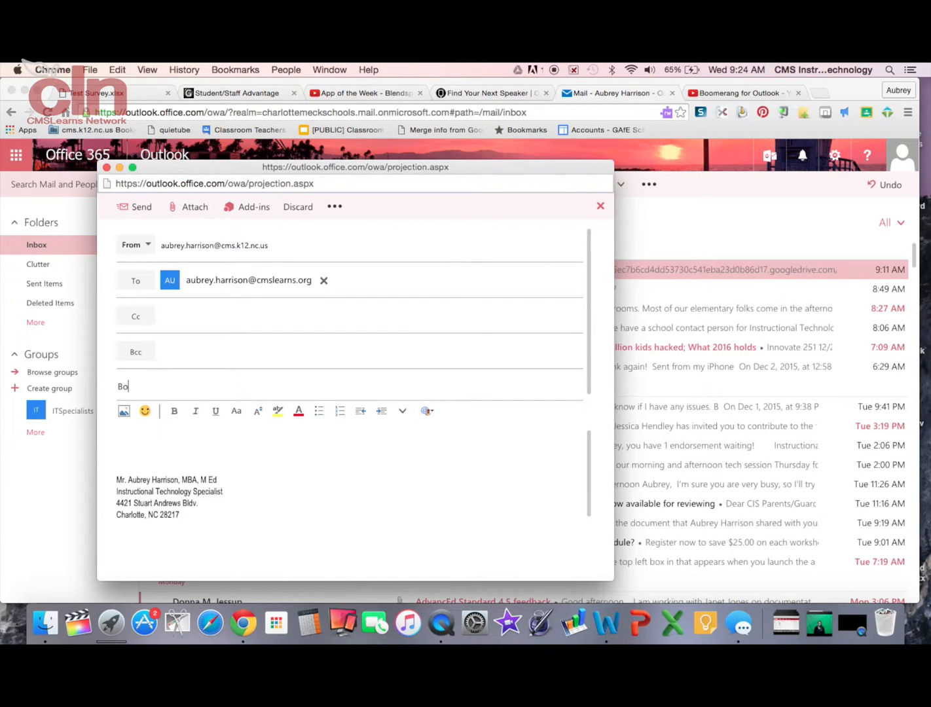
text(omerang)
Write 'This is great tool' in the message body.
click(176, 437)
text(This is)
text( apre)
key(BackSpace)
key(BackSpace)
key(BackSpace)
key(BackSpace)
text(real)
key(BackSpace)
key(BackSpace)
key(BackSpace)
key(BackSpace)
text(great to)
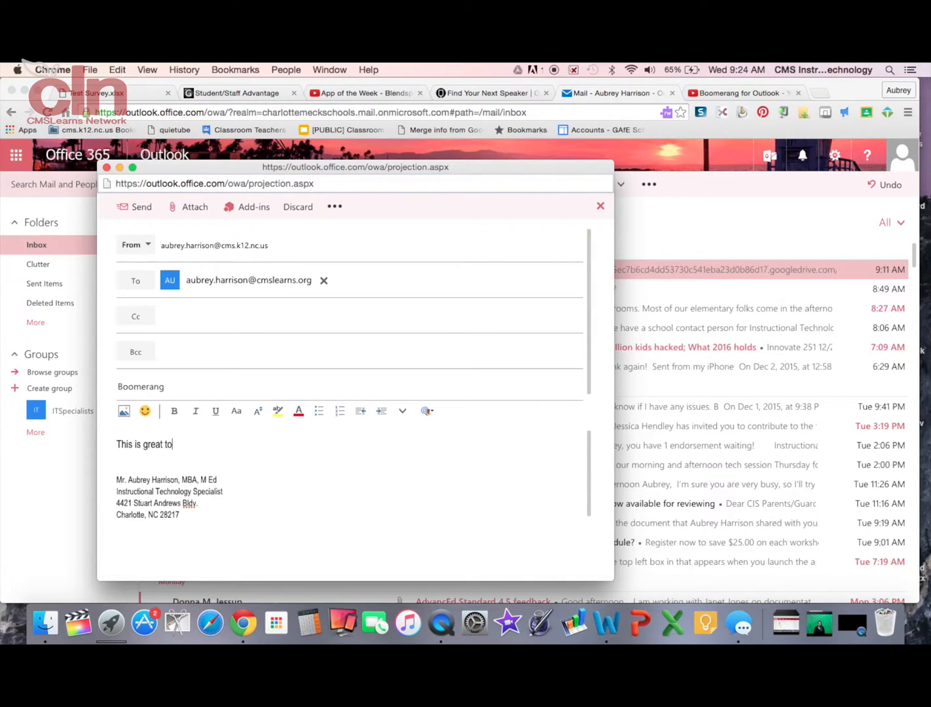
text(ol)
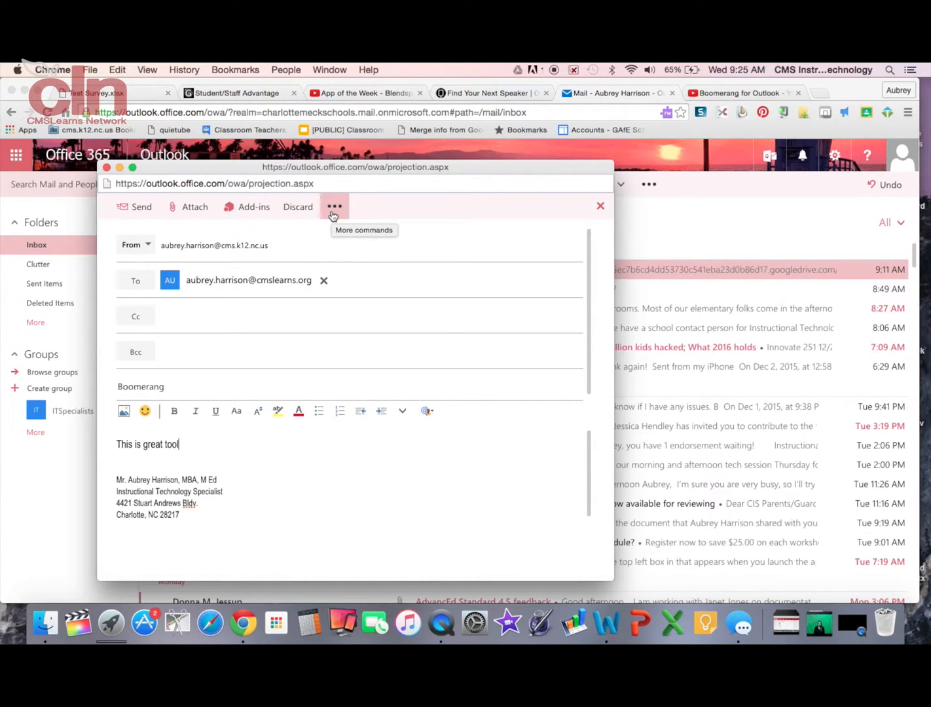
Open the Boomerang add-in for the draft and enable the 2-day no-reply reminder.
click(250, 219)
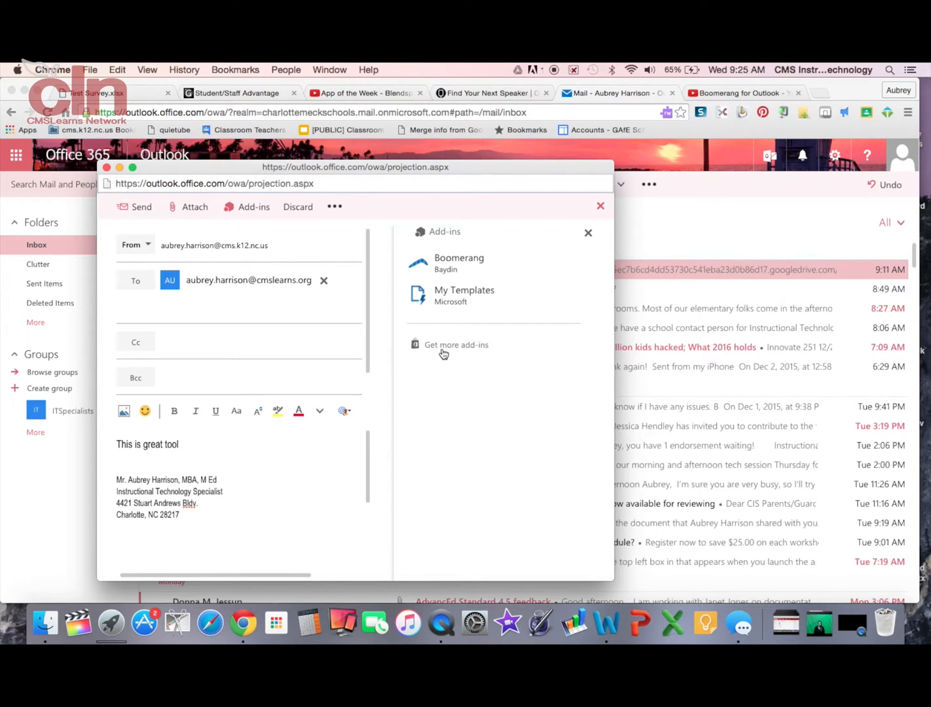
click(456, 273)
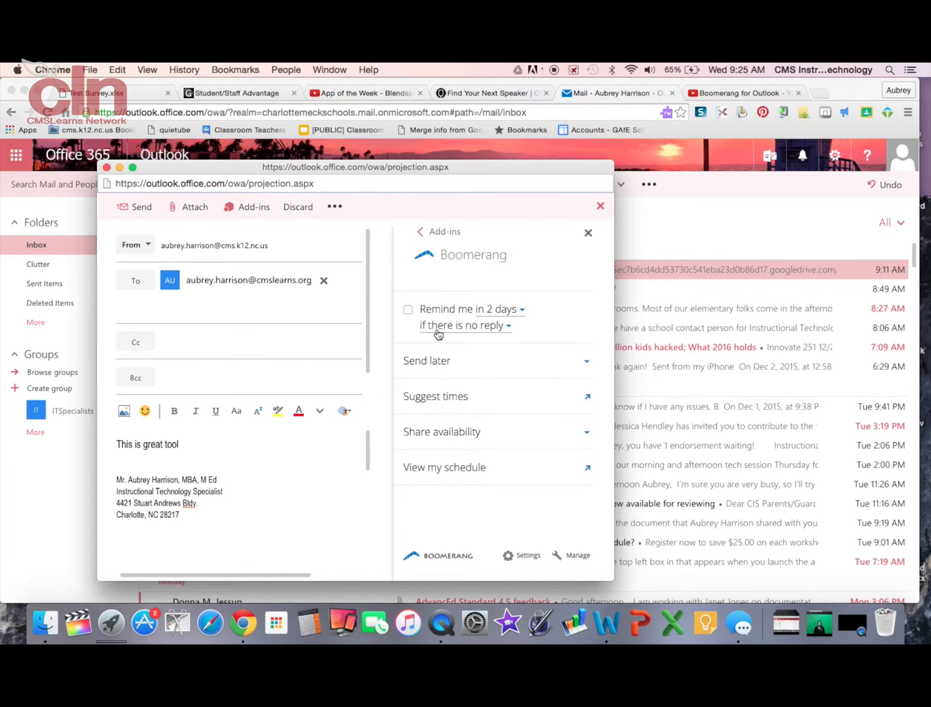
click(408, 310)
Browse Boomerang's reminder-time choices, including a specific time, then switch the no-reply reminder off.
click(522, 312)
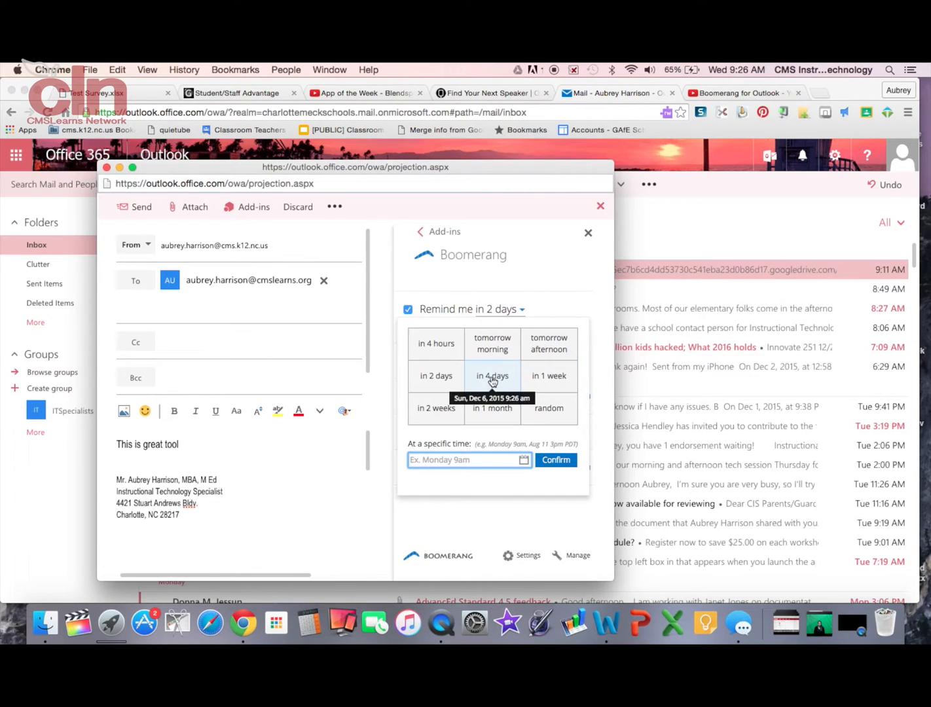
click(460, 466)
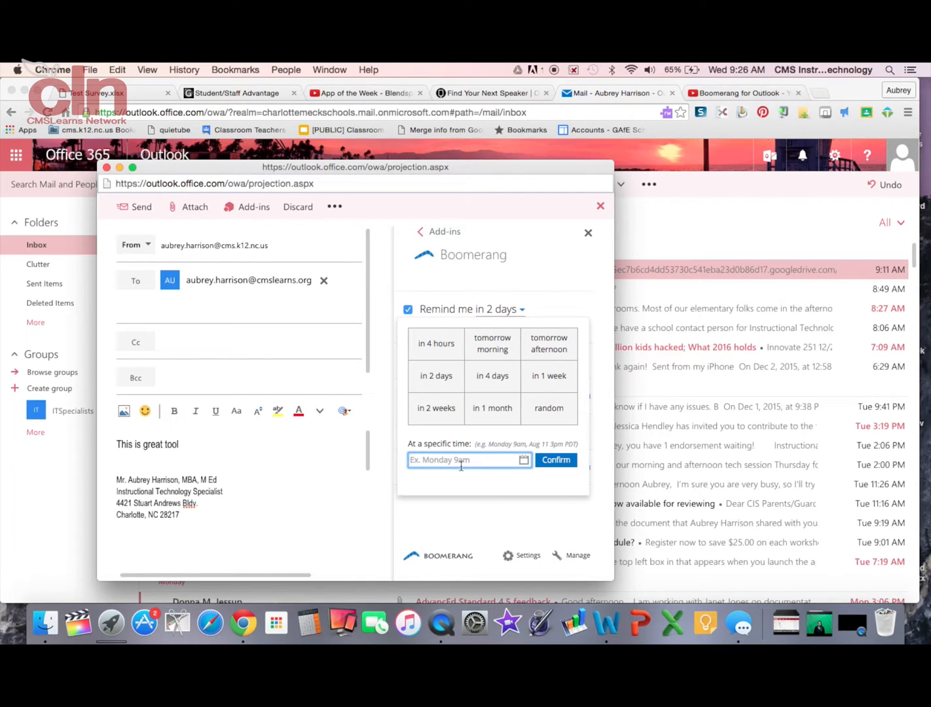
click(409, 311)
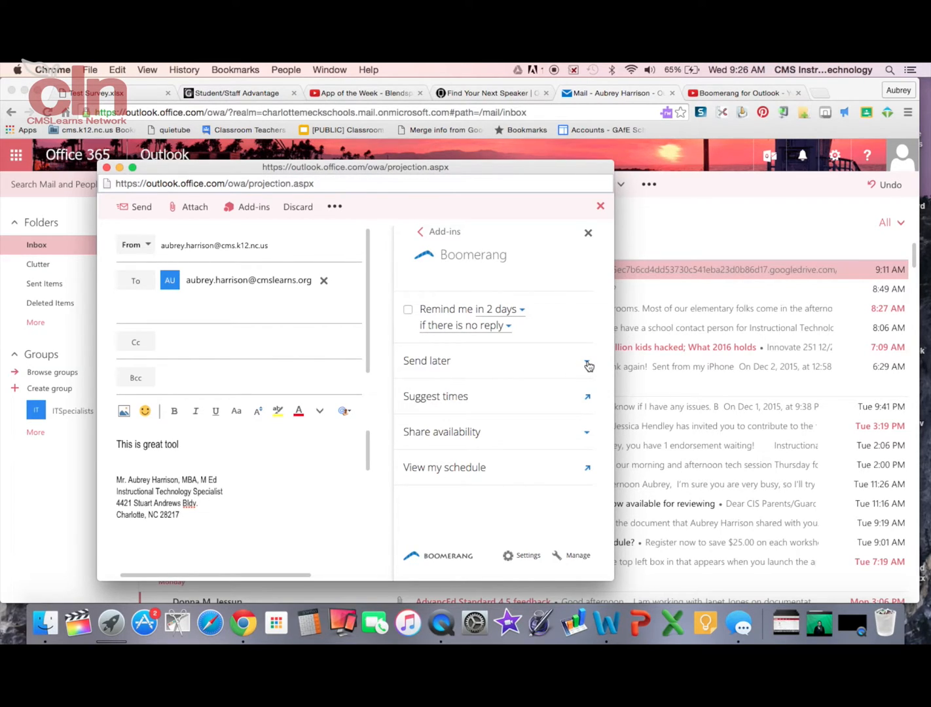
Re-enable the 2-day no-reply reminder and schedule the Boomerang message to send later.
click(408, 309)
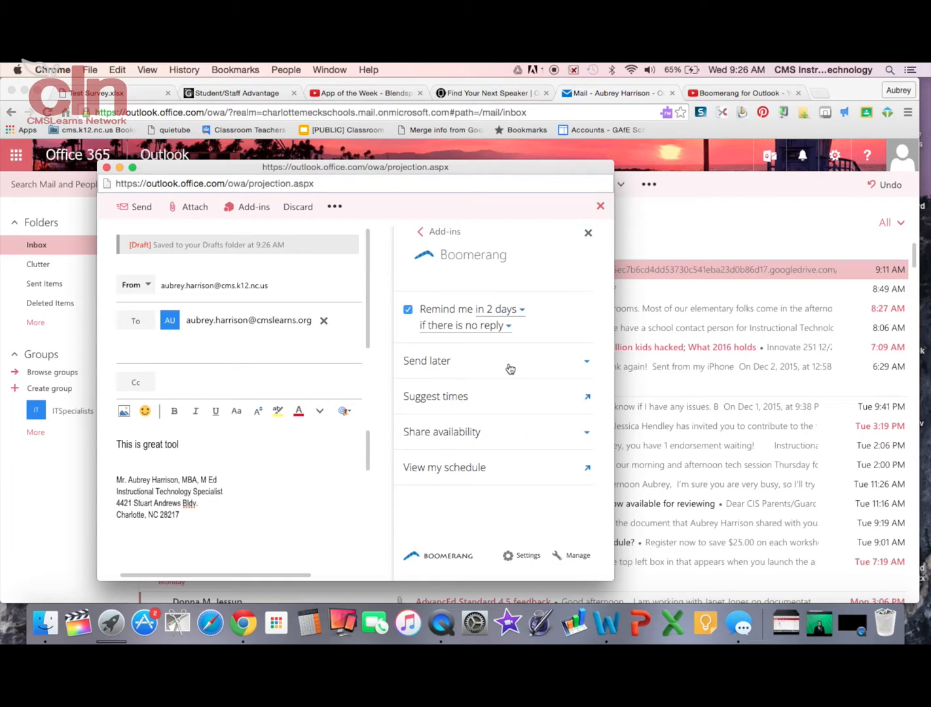
click(588, 362)
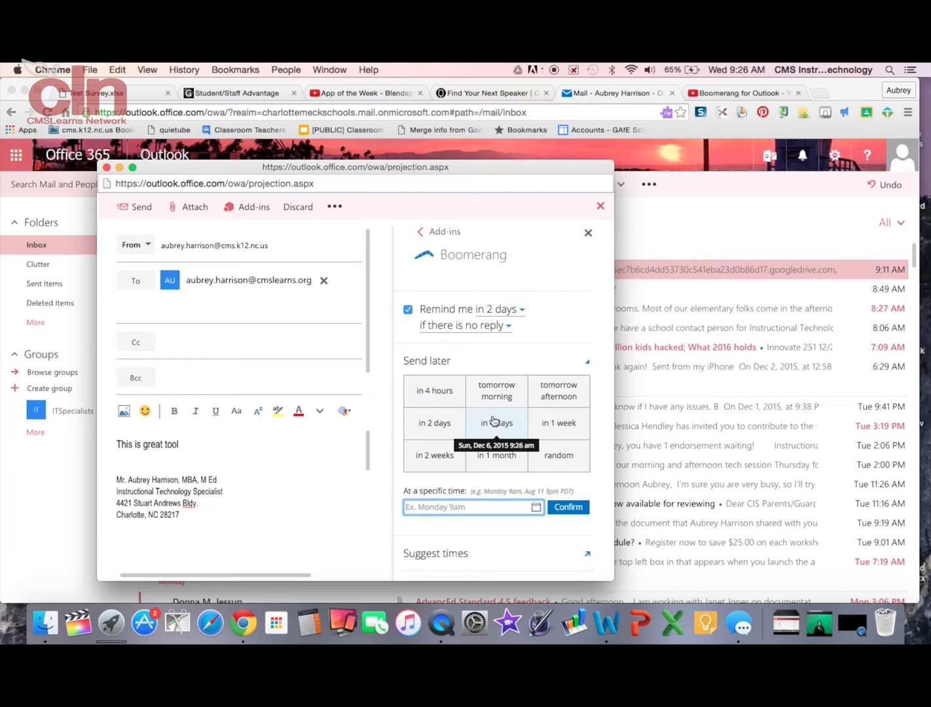
click(496, 391)
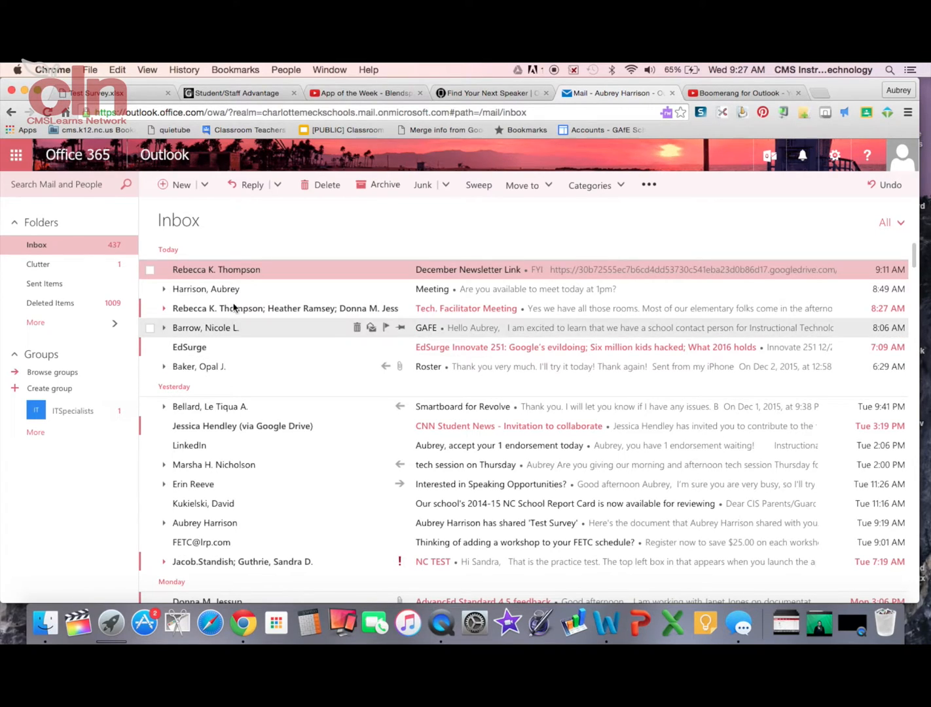
Open a new blank message and launch the Boomerang add-in beside it.
click(177, 189)
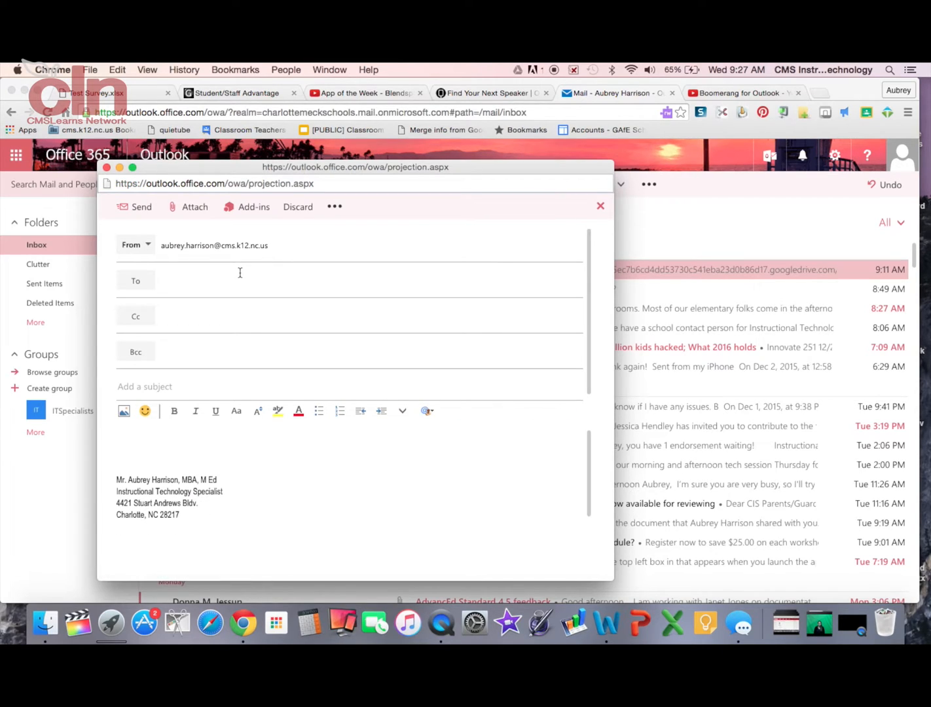
click(241, 216)
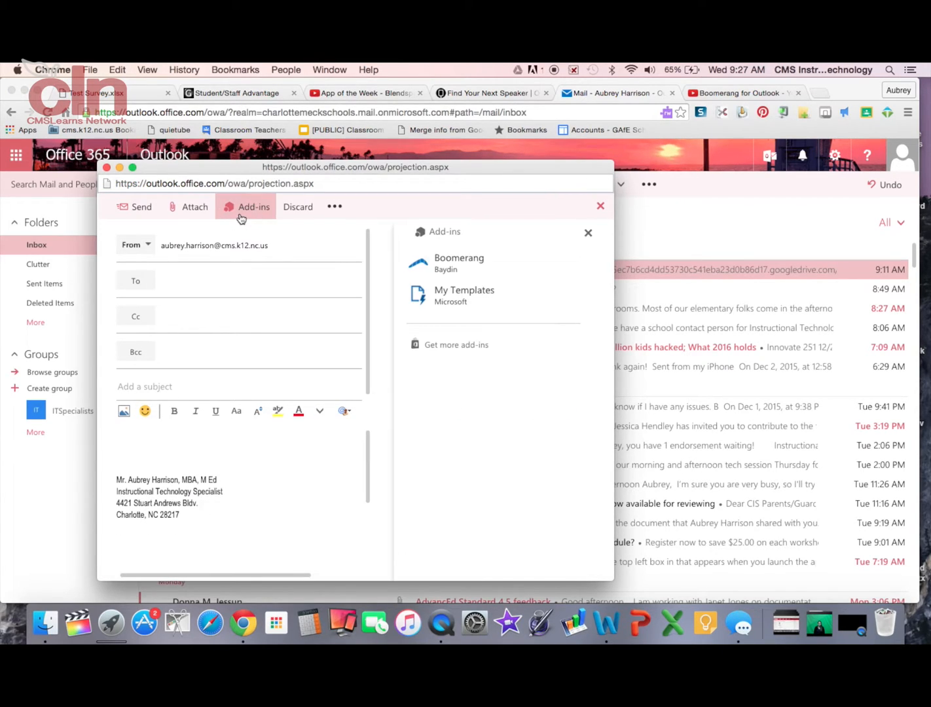
click(452, 269)
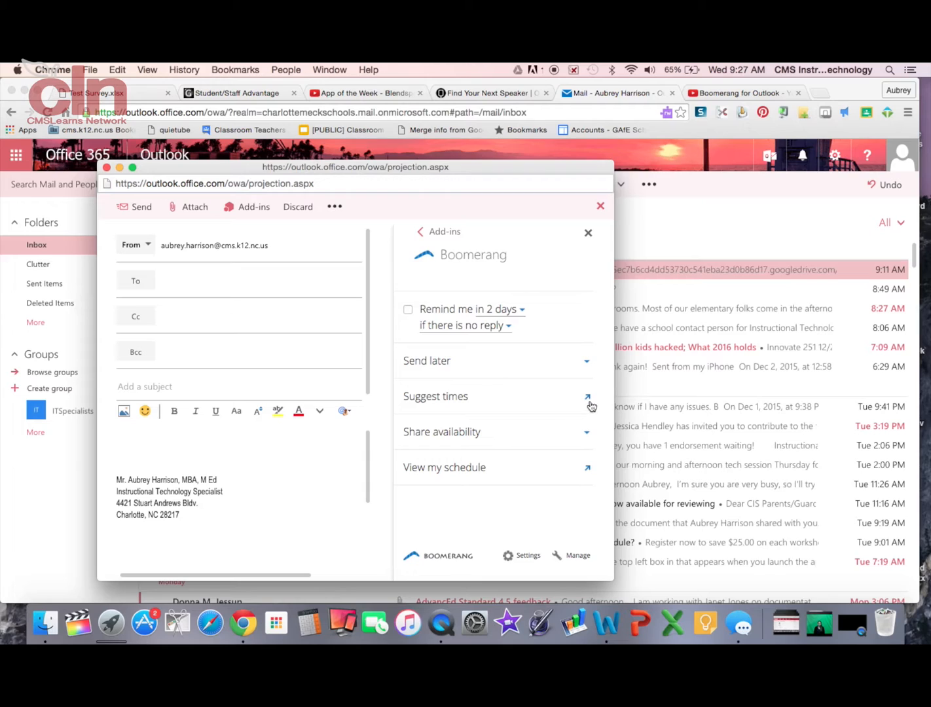
Open Boomerang's Suggest times and enter the invitee's e-mail address.
click(589, 397)
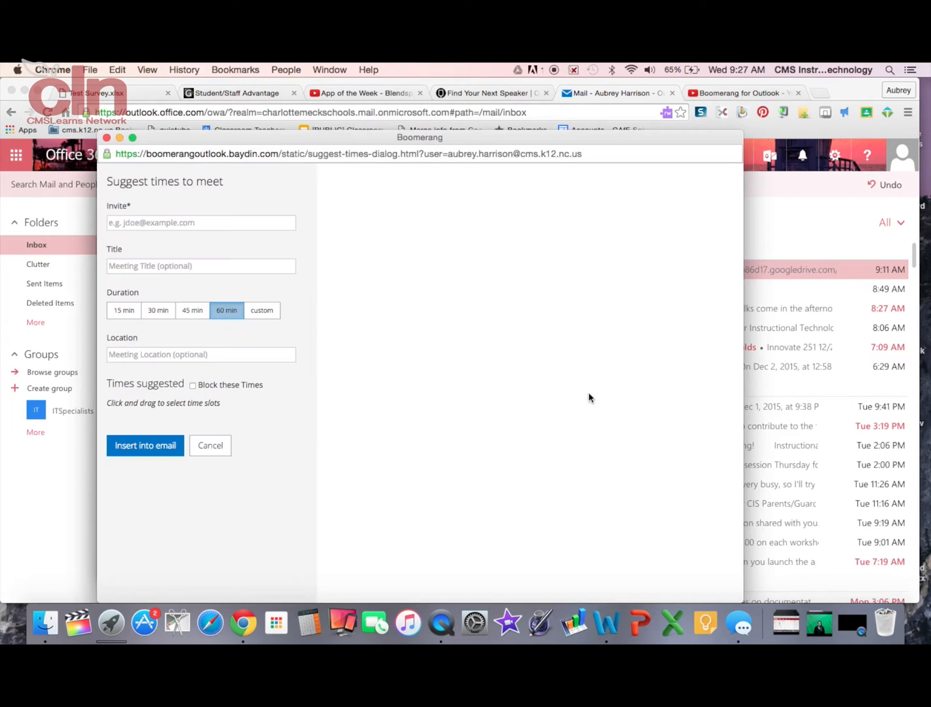
click(260, 223)
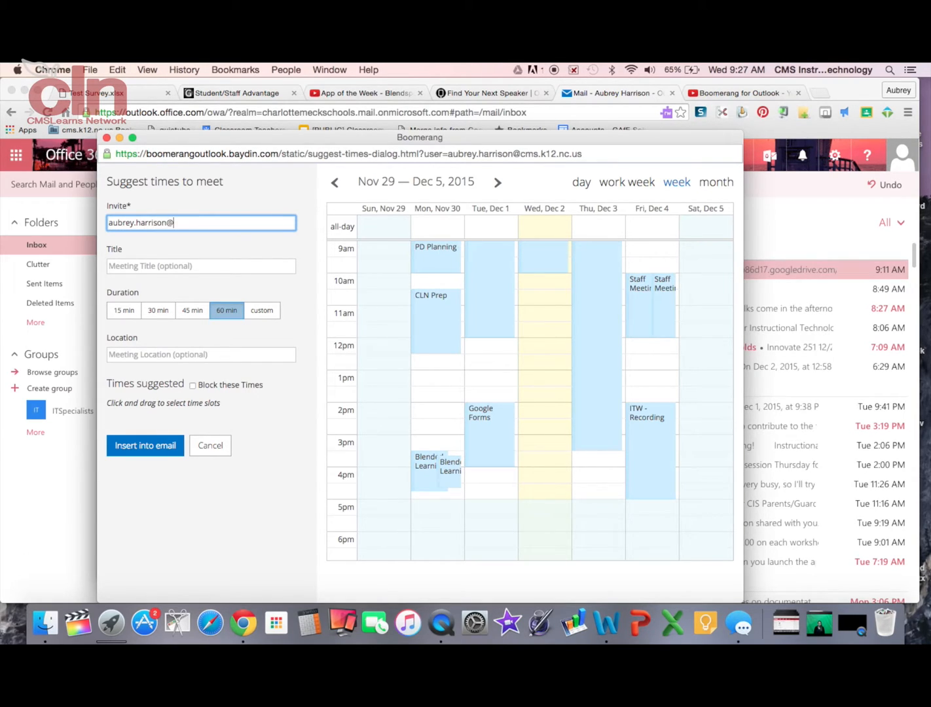
key(Tab)
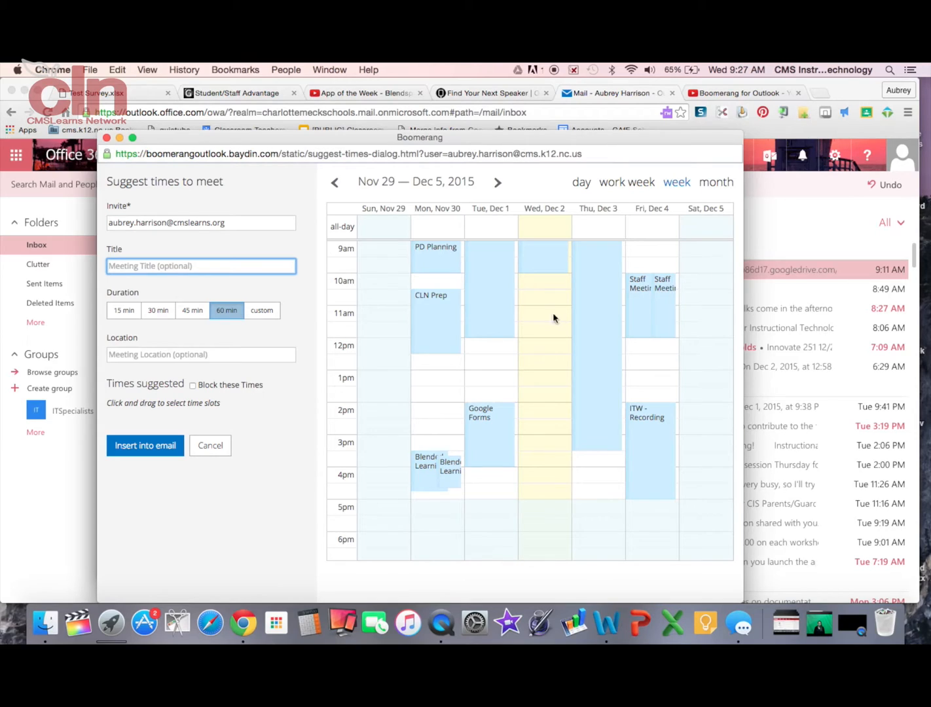
Mark 11:00–12:00 and 12:30–2:30 on Wed Dec 2 and insert them into the email.
click(525, 311)
click(530, 372)
drag(529, 371, 543, 412)
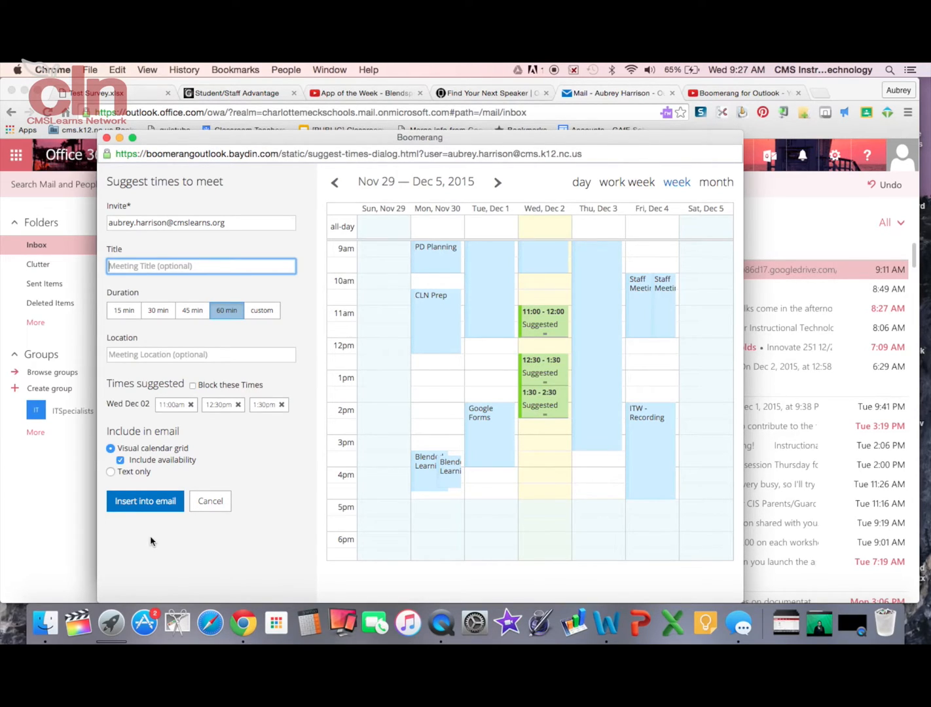
click(136, 508)
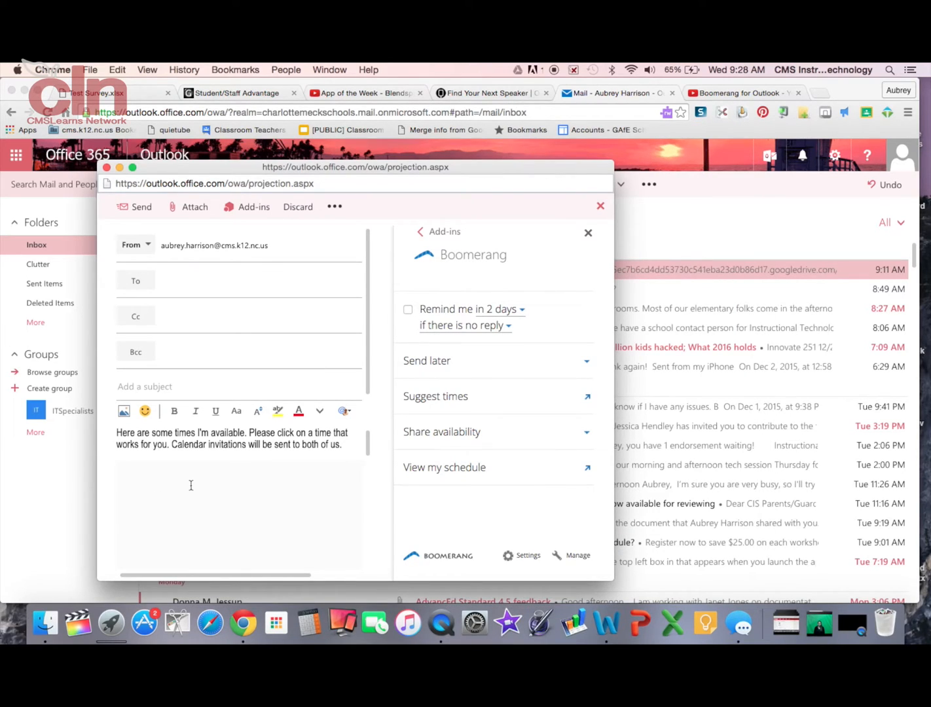
Scroll down to view the inserted Dec 2 calendar with its green 11:00–2:30 slots.
scroll(193, 477, down, 5)
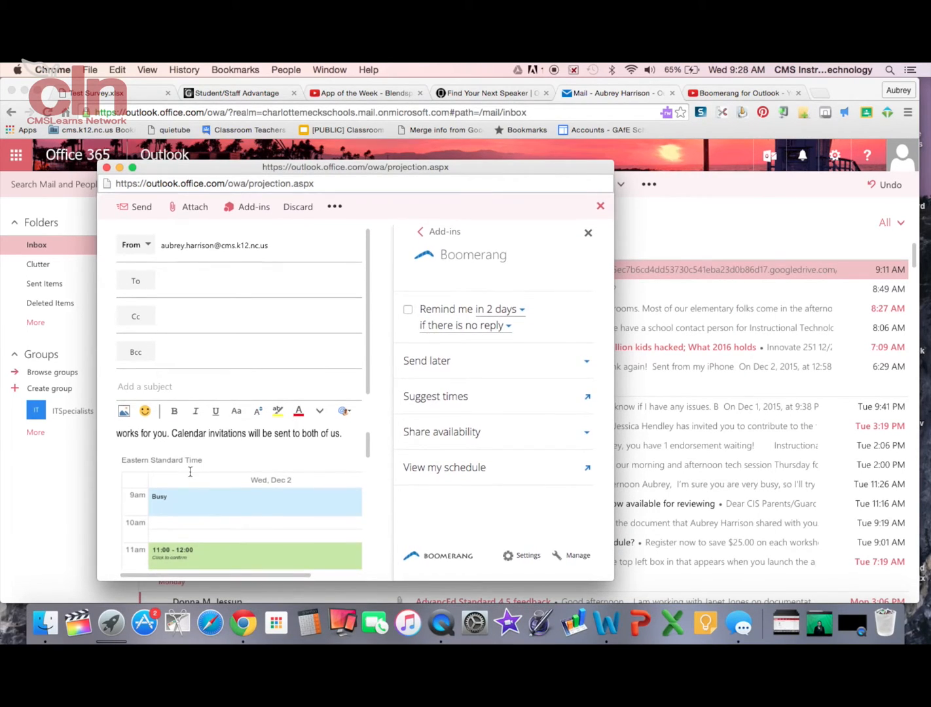
scroll(190, 476, down, 1)
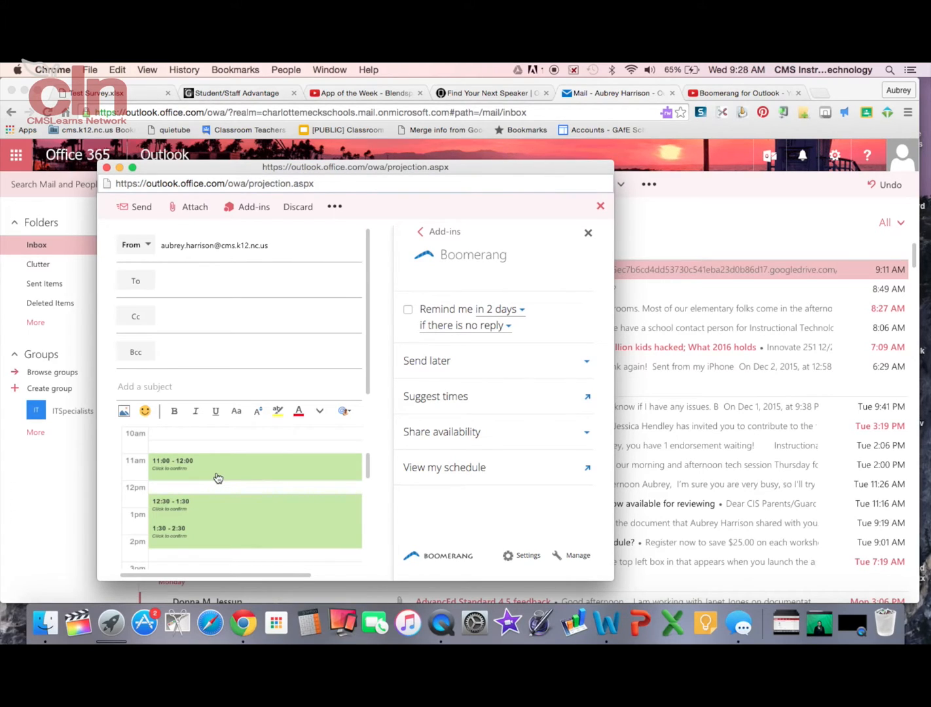
click(590, 433)
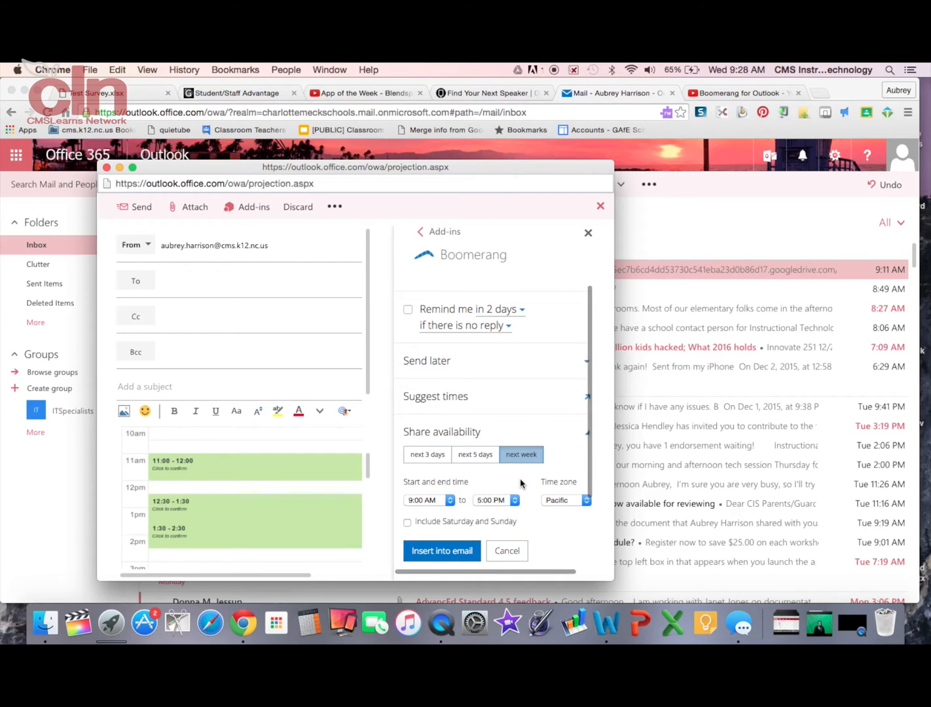
scroll(522, 483, down, 1)
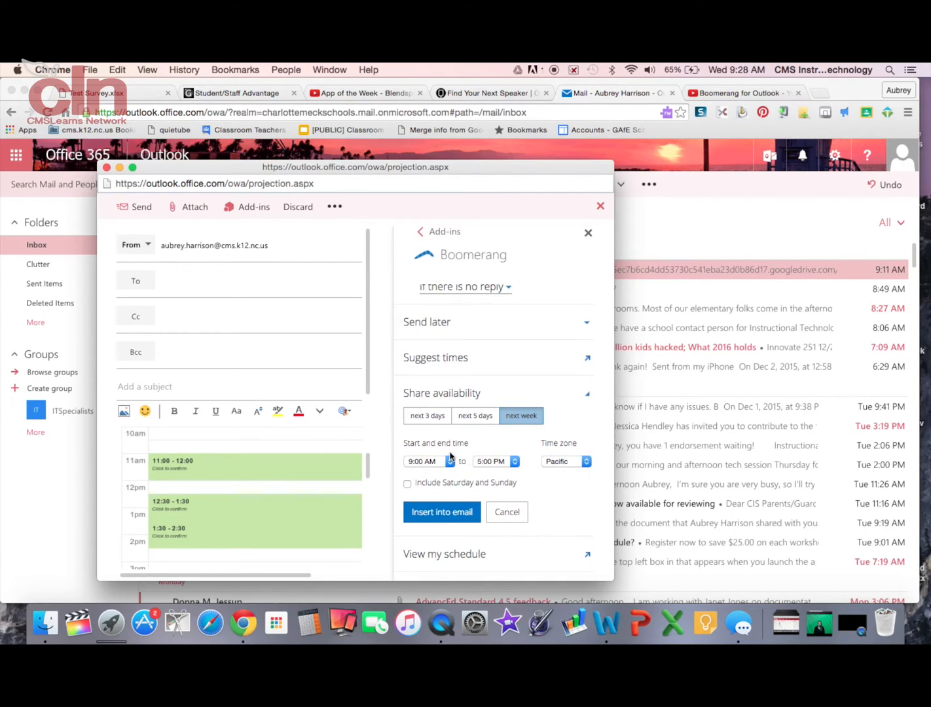
click(589, 401)
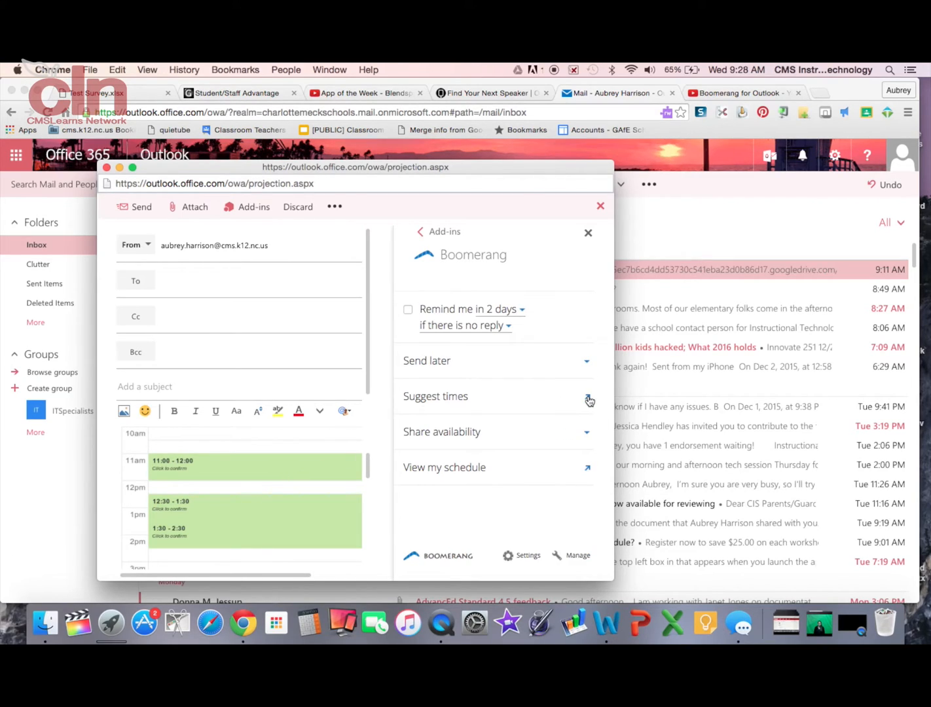
Check the week view of my schedule, close it, then close the draft.
click(586, 469)
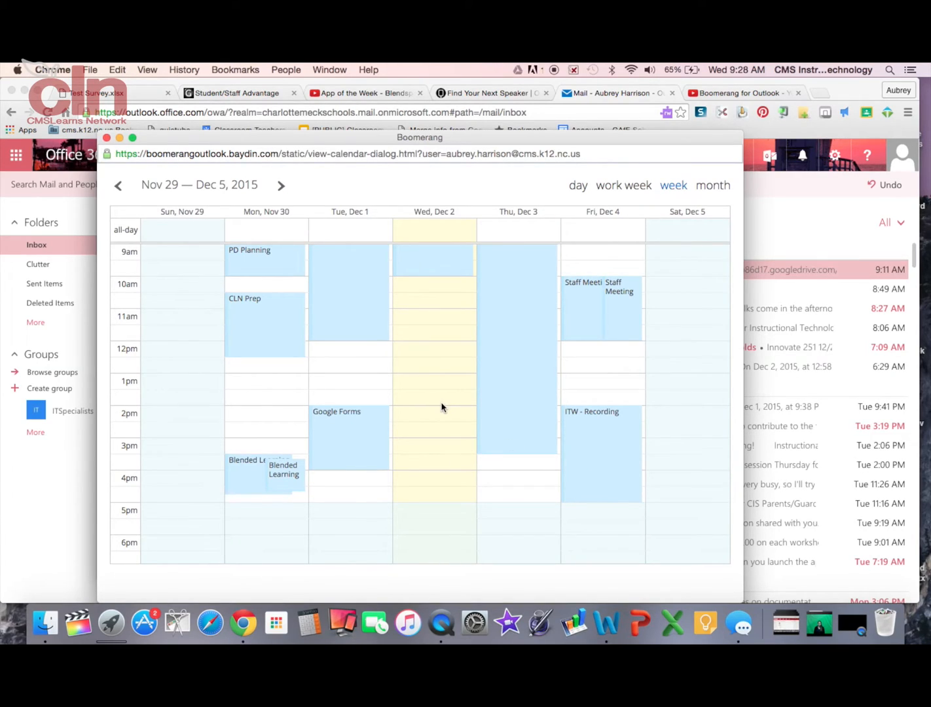
click(107, 137)
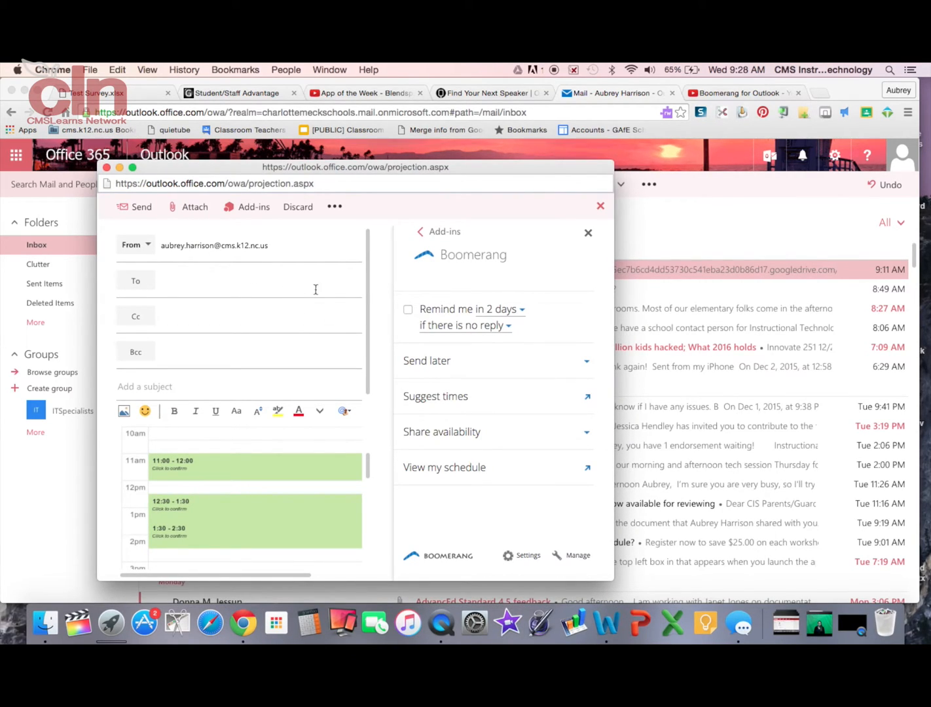
click(600, 207)
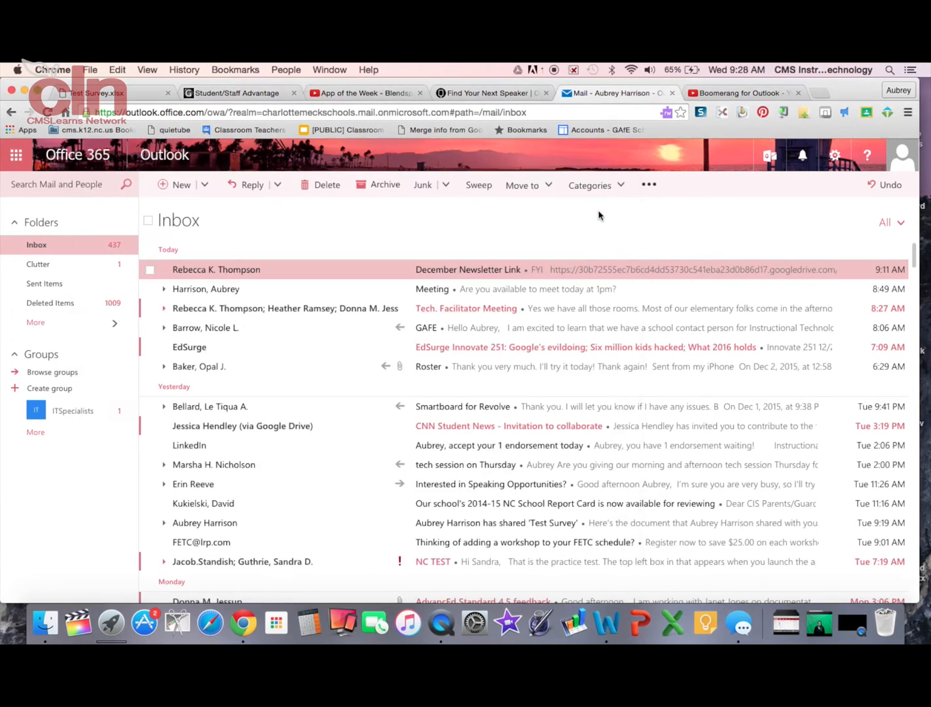
Open the 'Meeting' email and show Boomerang's suggested 1:00–1:30pm meeting on Wed, Dec 2 2015.
click(435, 292)
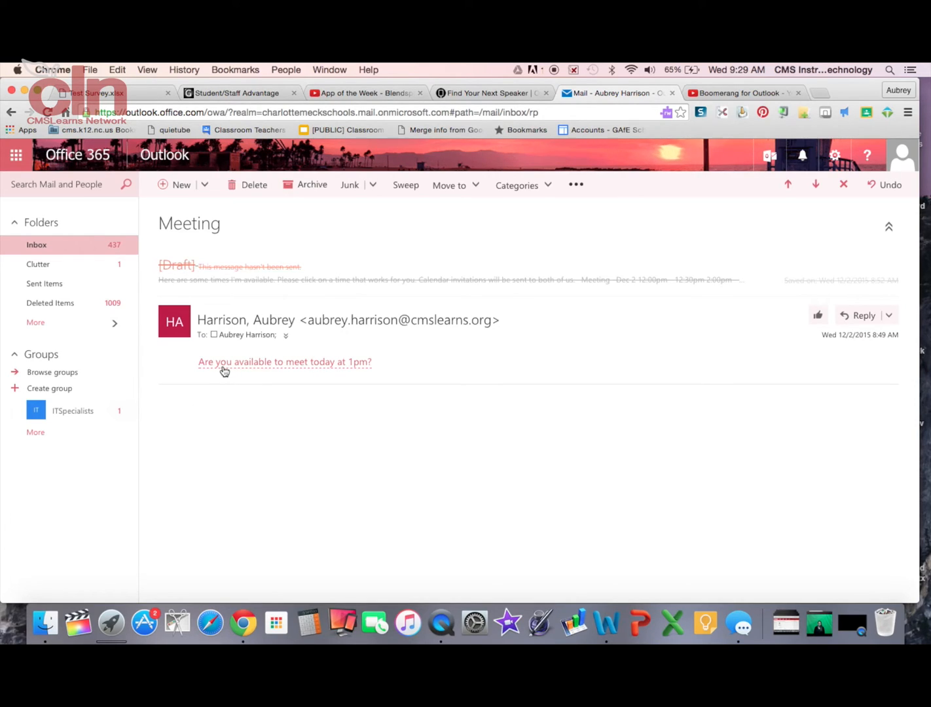
click(345, 369)
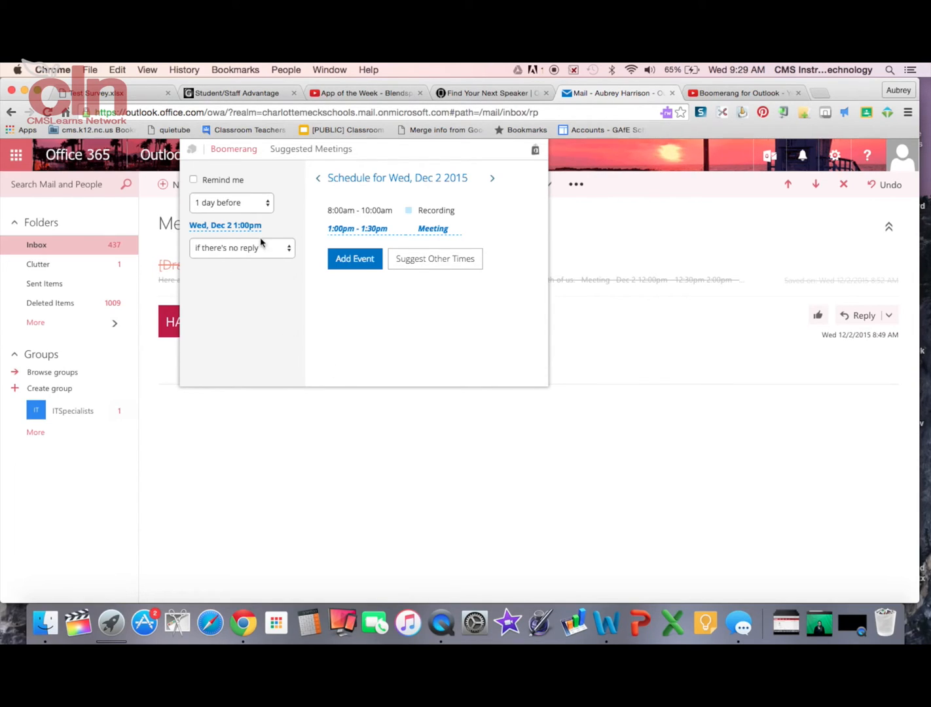
Choose other times: 12:00–1:00 and 2:00–3:00 on Wed, Dec 2.
click(357, 270)
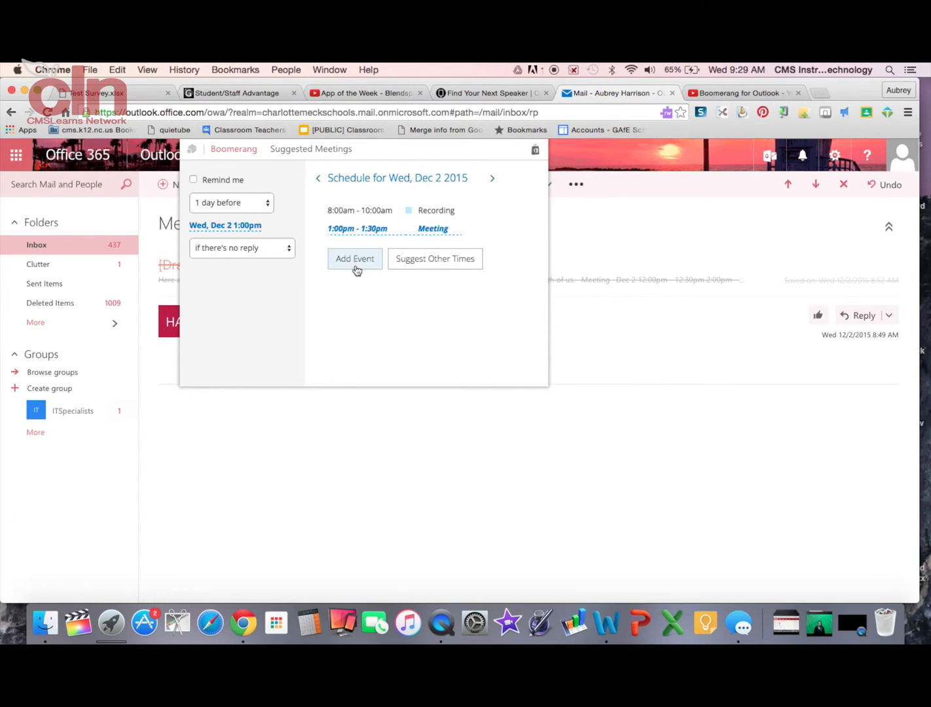
click(424, 262)
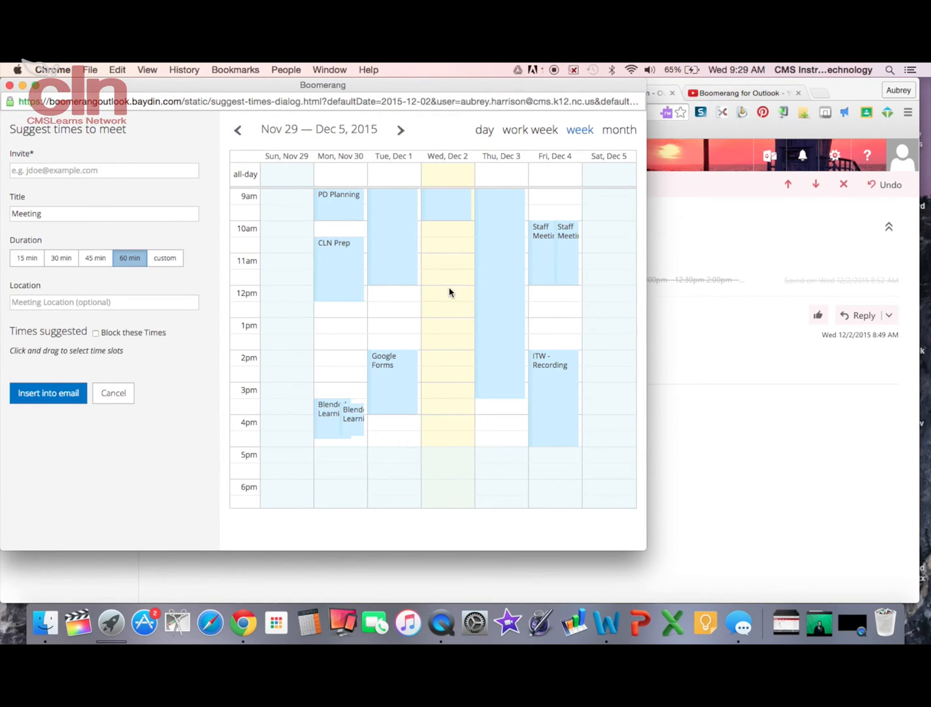
drag(449, 291, 448, 314)
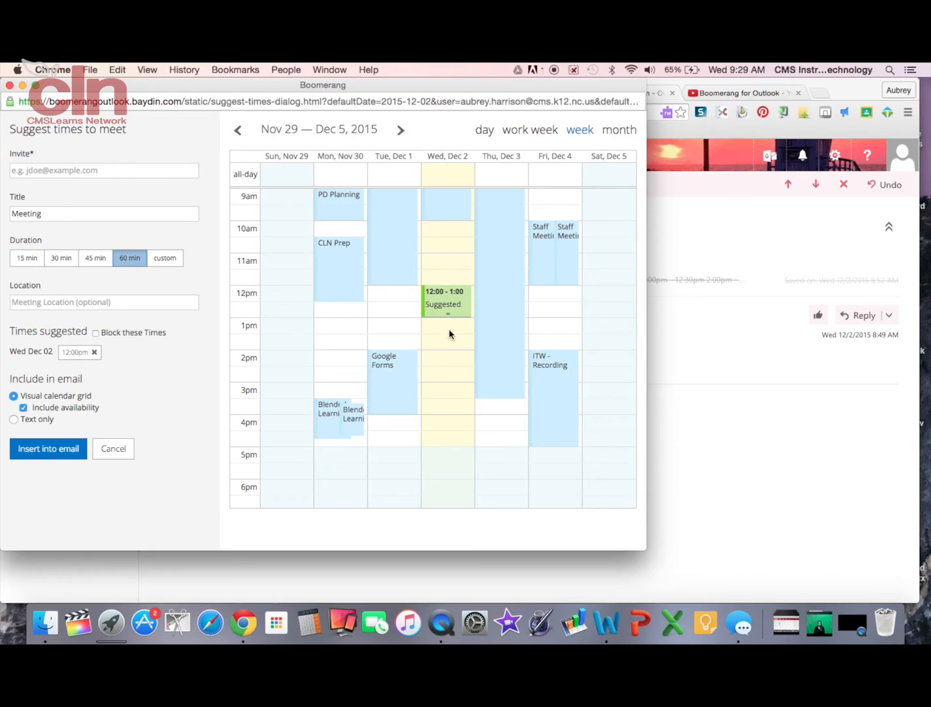
click(445, 365)
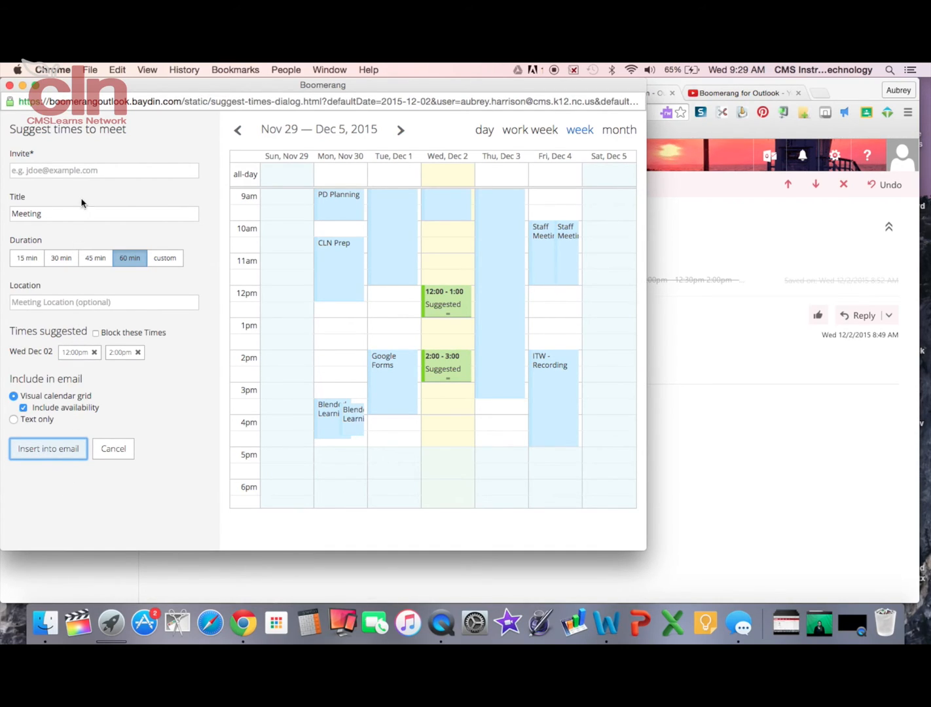
Enter the invitee's e-mail address and insert the suggested times into a new draft reply.
click(84, 171)
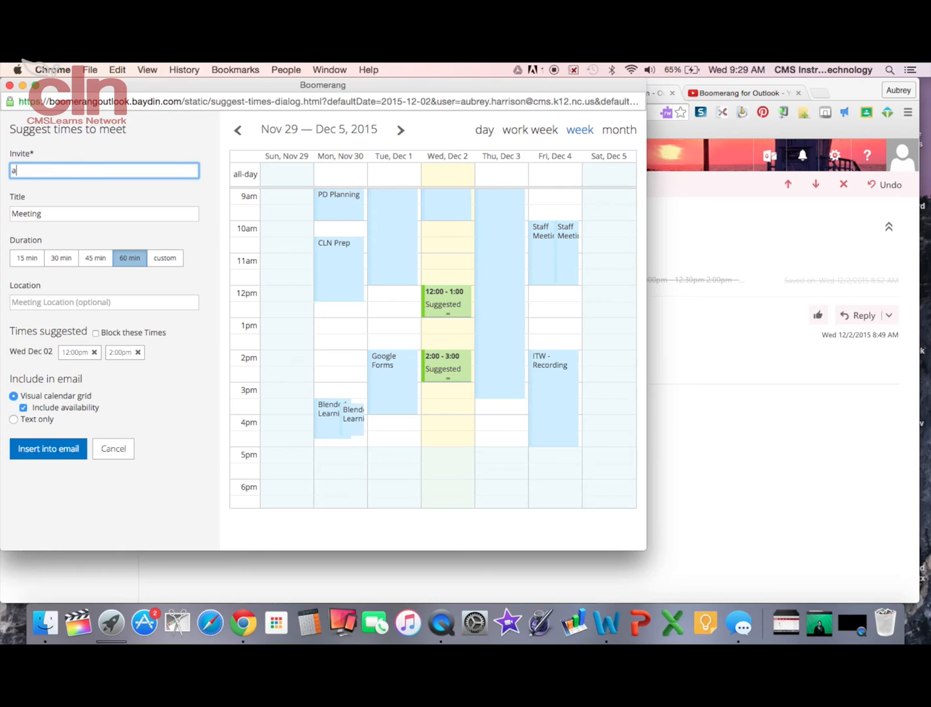
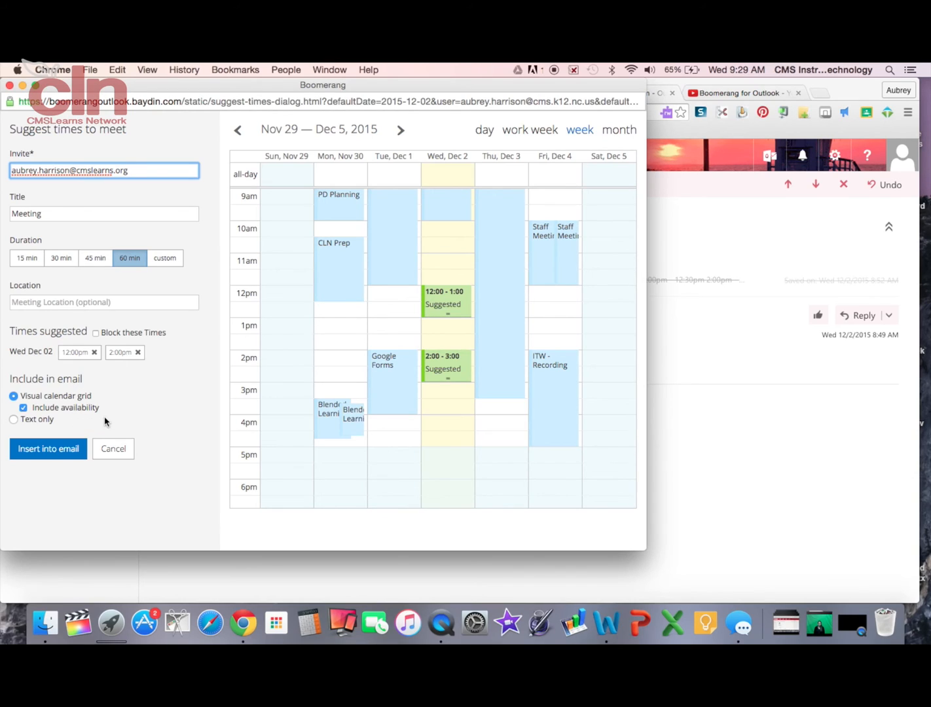
click(115, 414)
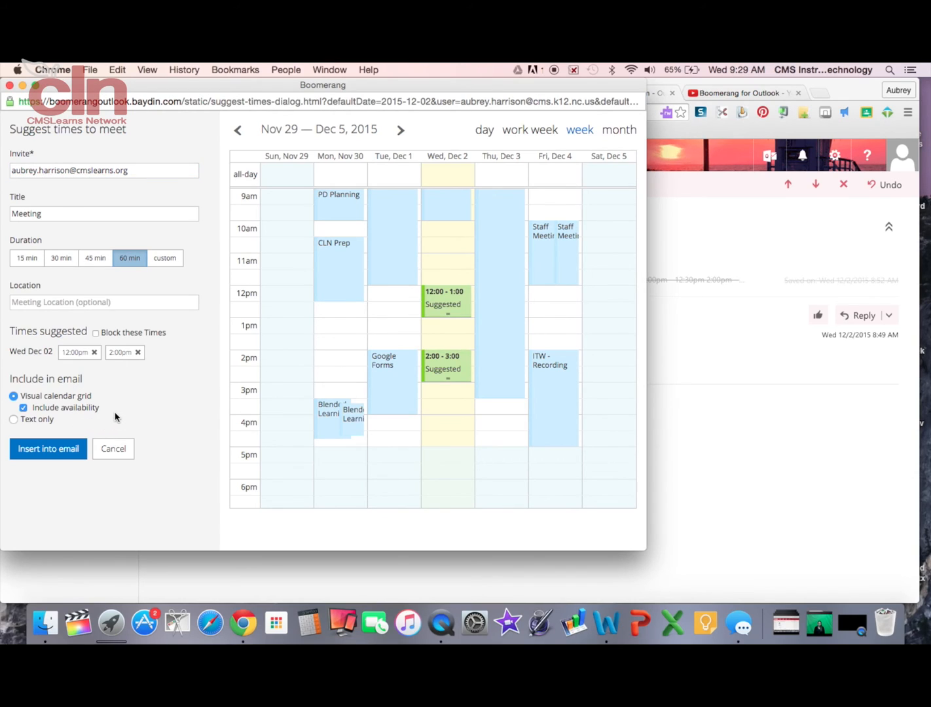
click(72, 452)
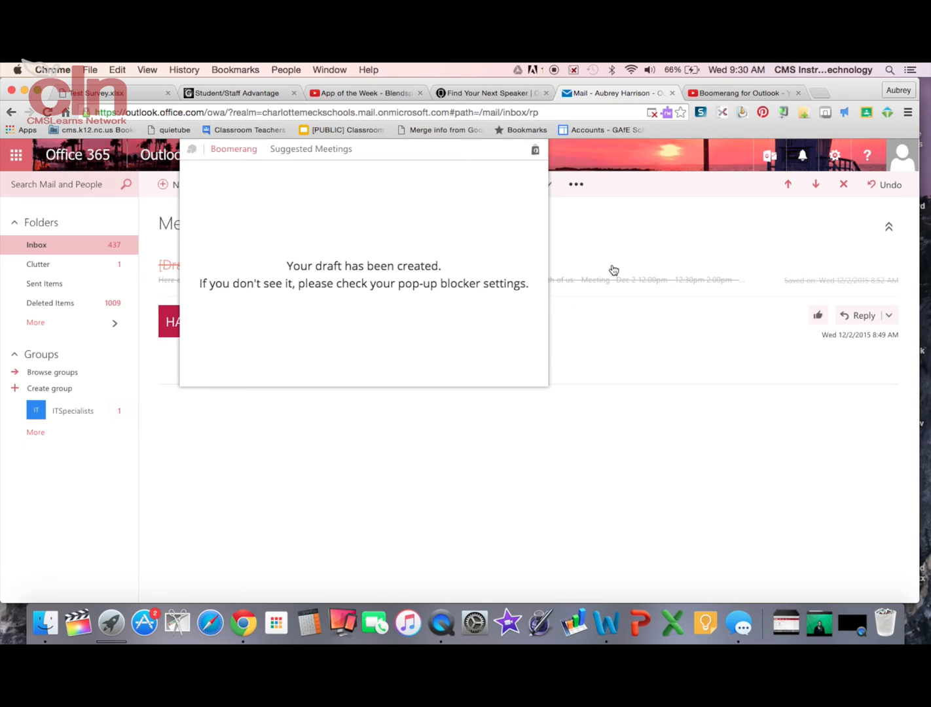
click(658, 279)
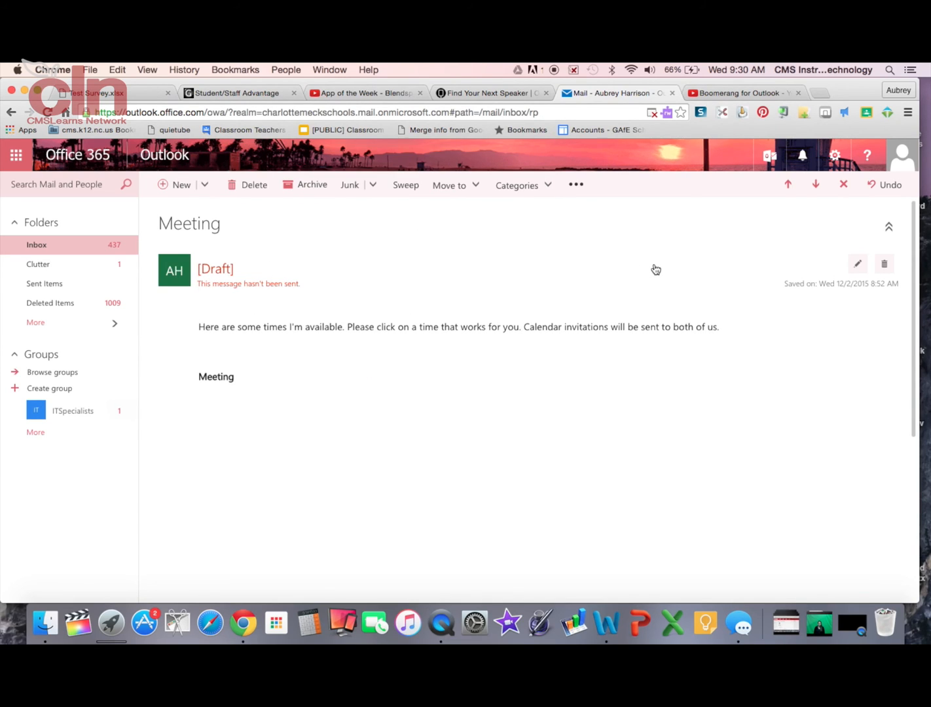